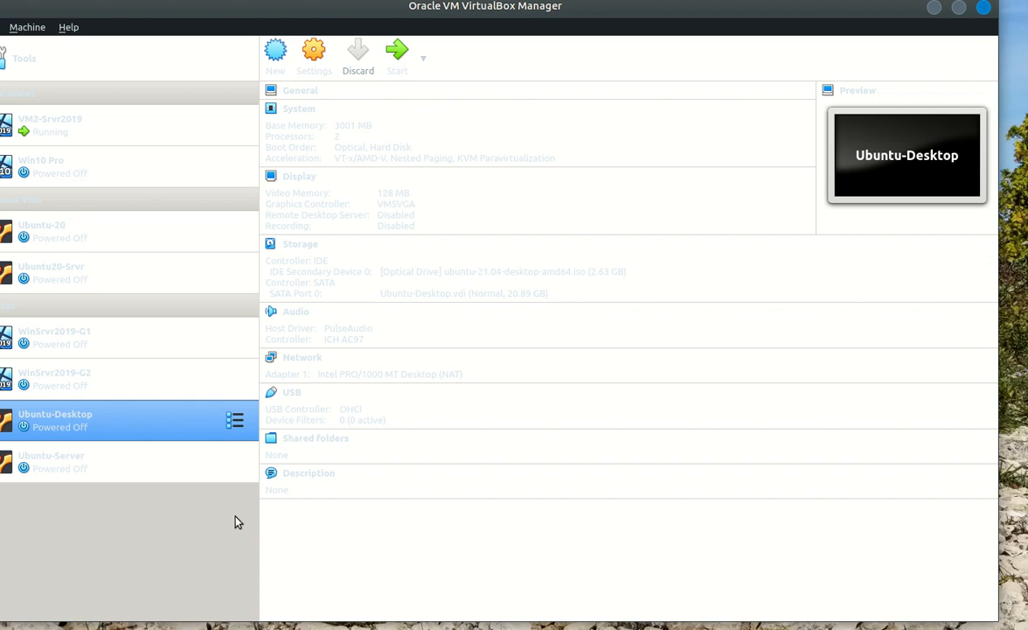
Power on the Ubuntu-Desktop VM, then move its window up and enlarge it to show the GRUB menu
left_click(398, 55)
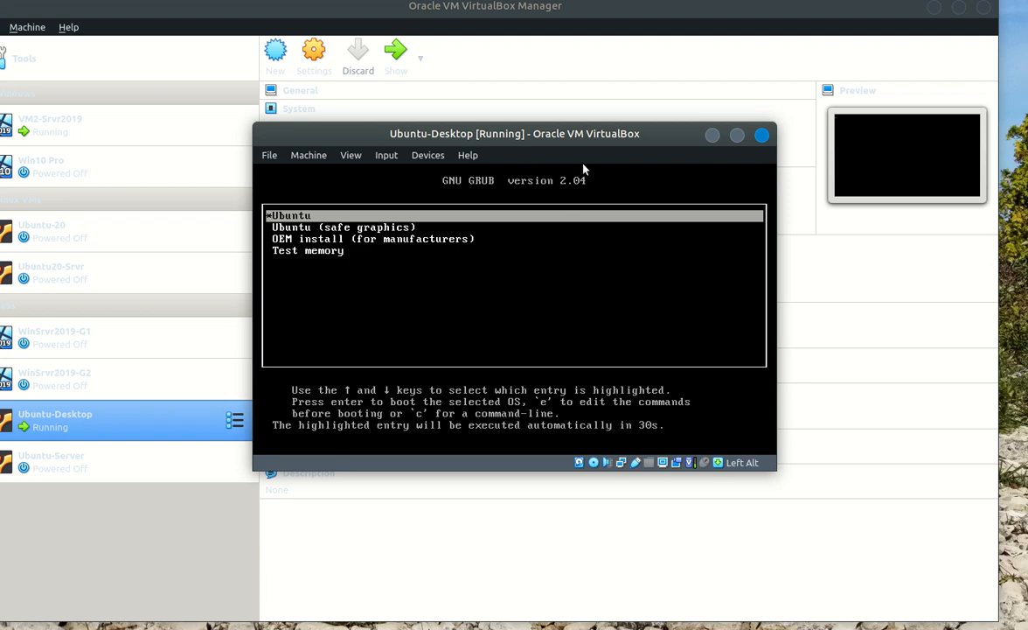
left_click_drag(515, 131, 409, 87)
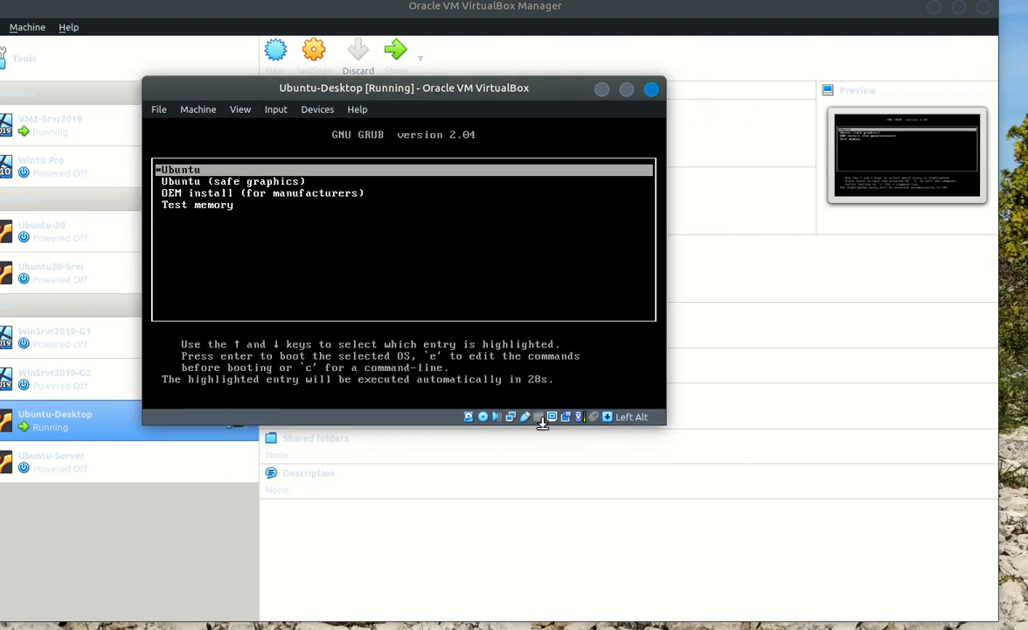
left_click_drag(669, 428, 889, 546)
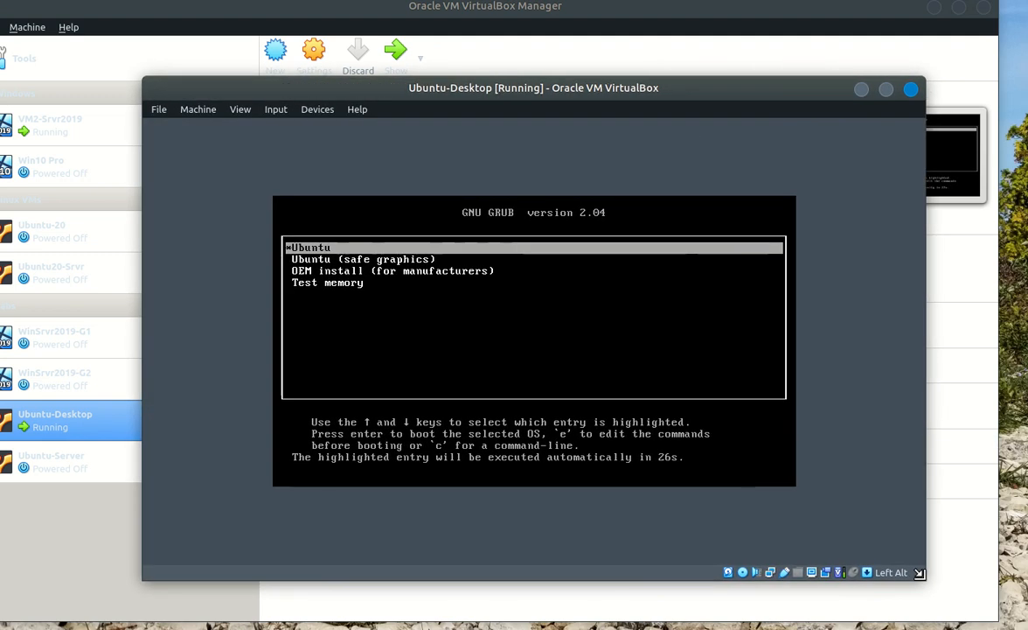
left_click_drag(597, 81, 534, 54)
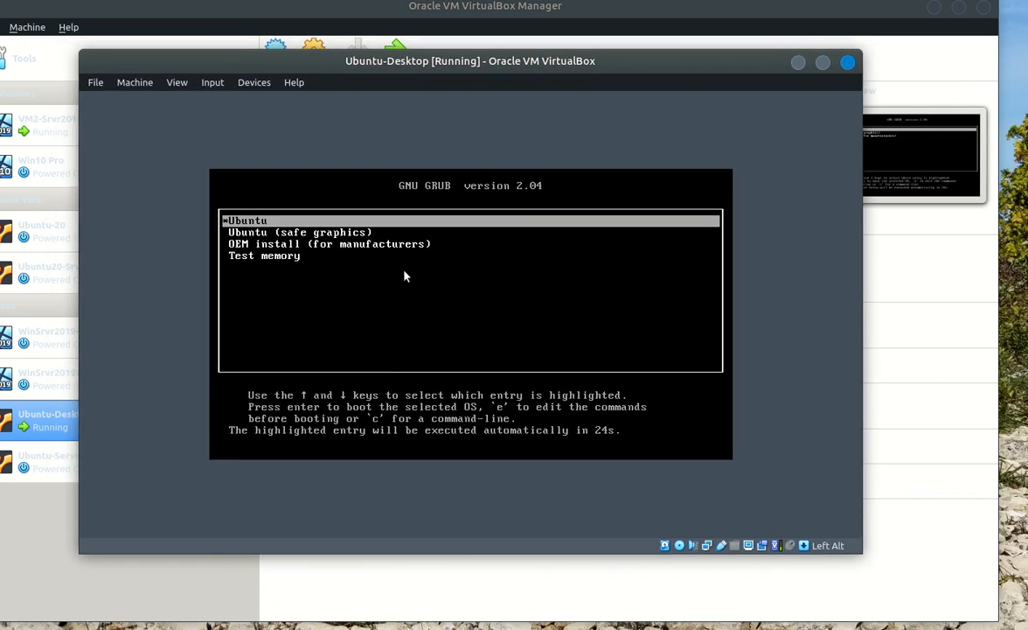
Click into the VM, cancel the mouse-capture notice, and let GRUB boot into the installer's Welcome screen
left_click(288, 225)
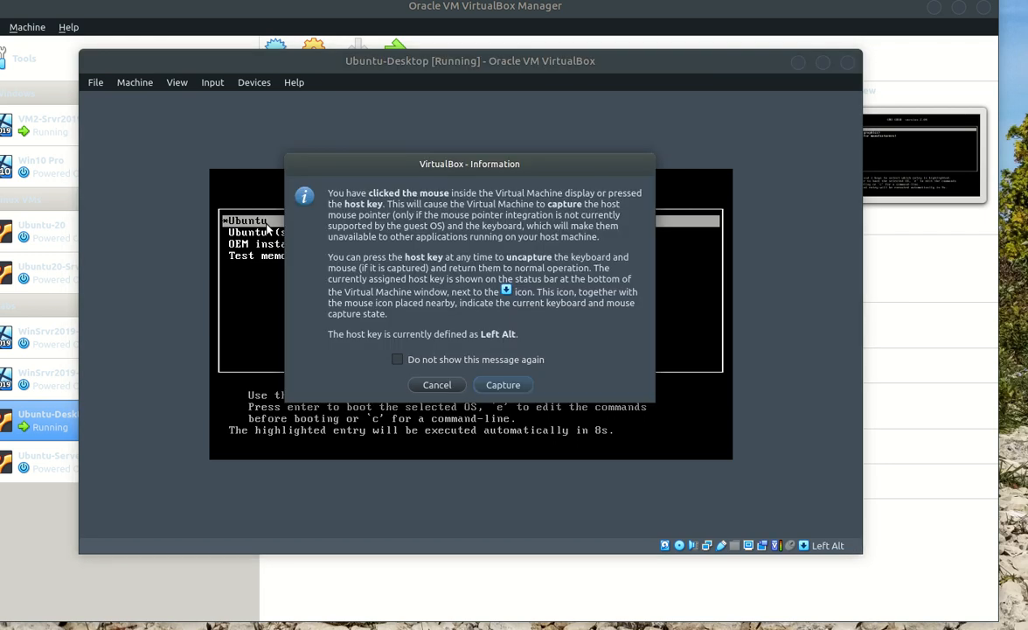
left_click(437, 385)
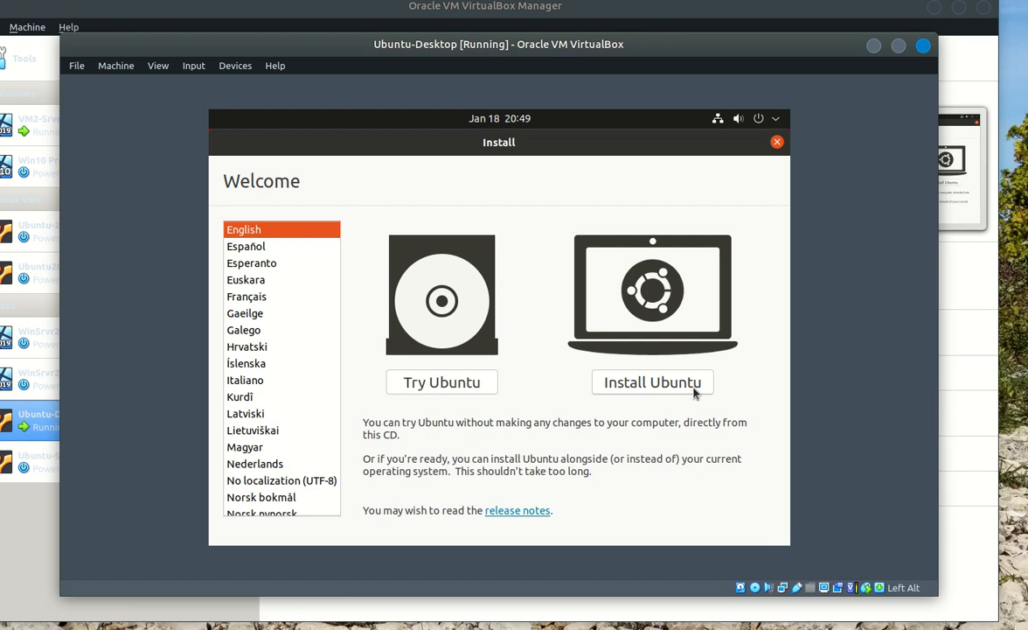
Keep English selected on the Welcome screen and choose Install Ubuntu
left_click(647, 385)
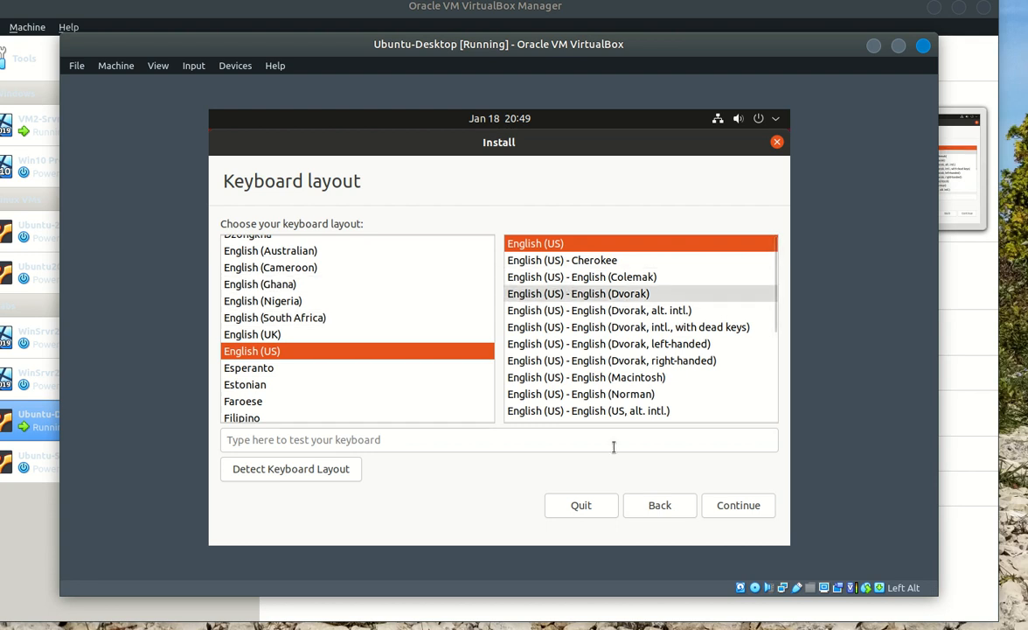
Confirm English (US) as the keyboard layout and continue
left_click(741, 507)
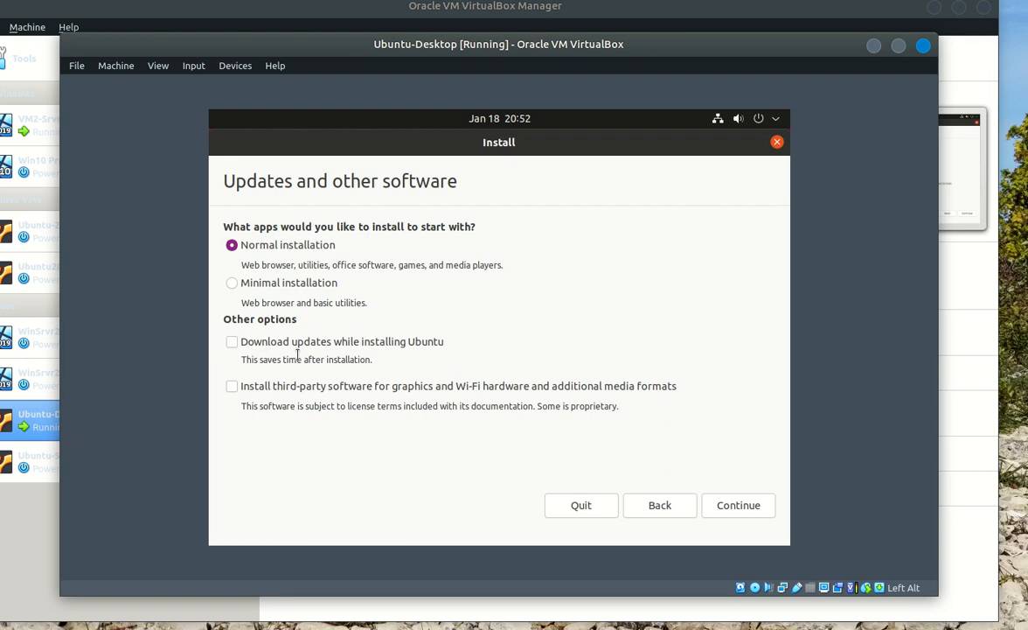
Continue with Normal installation, leaving updates and third-party software unchecked
left_click(759, 505)
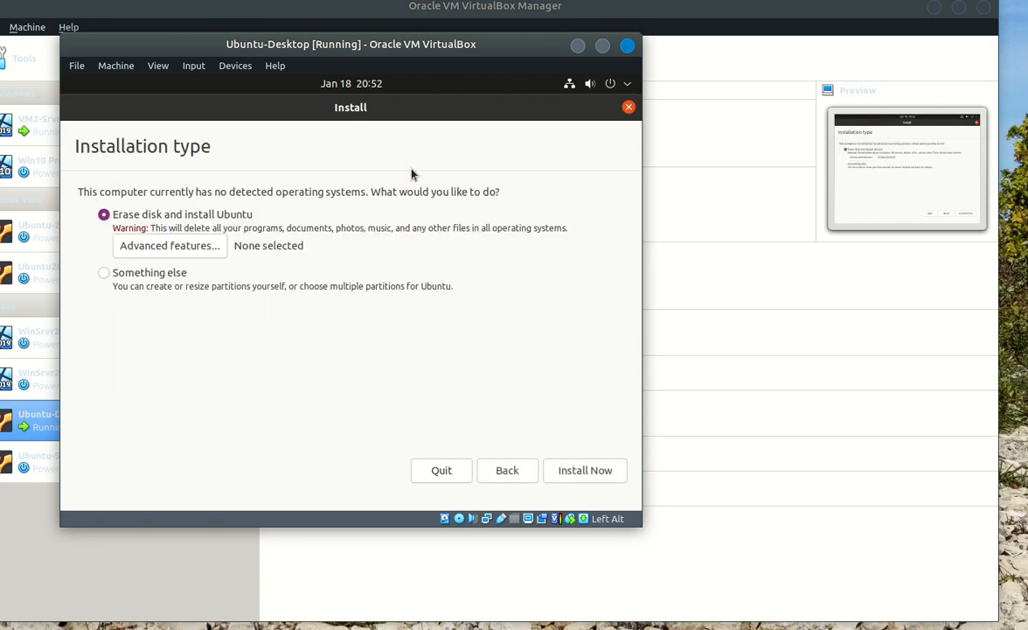
Reposition and enlarge the VM window, then choose 'Erase disk and install Ubuntu' and Install Now
left_click_drag(367, 50, 396, 62)
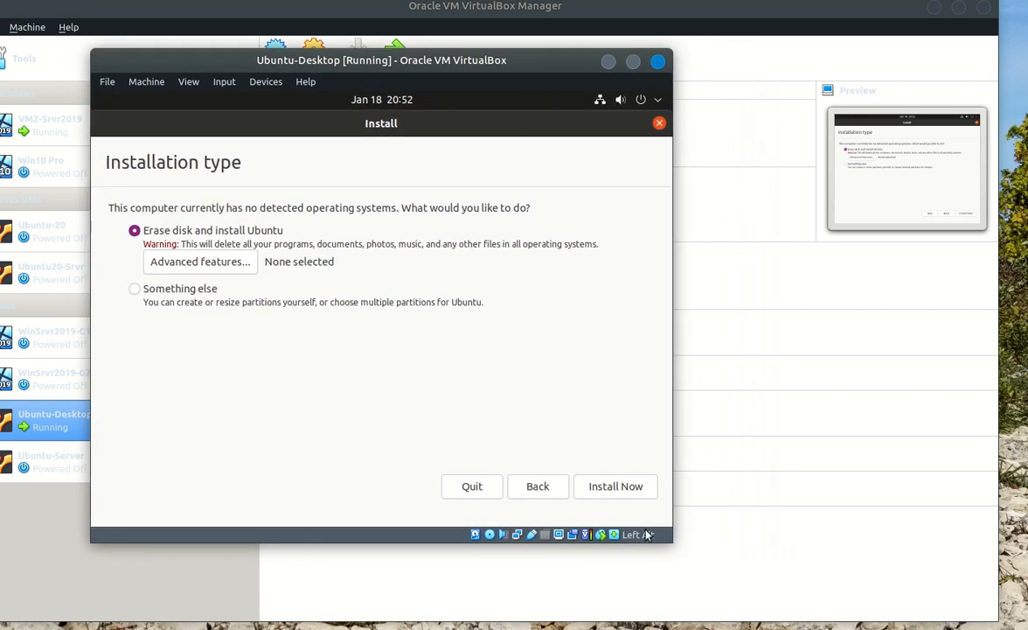
left_click_drag(672, 540, 822, 582)
left_click_drag(510, 57, 559, 64)
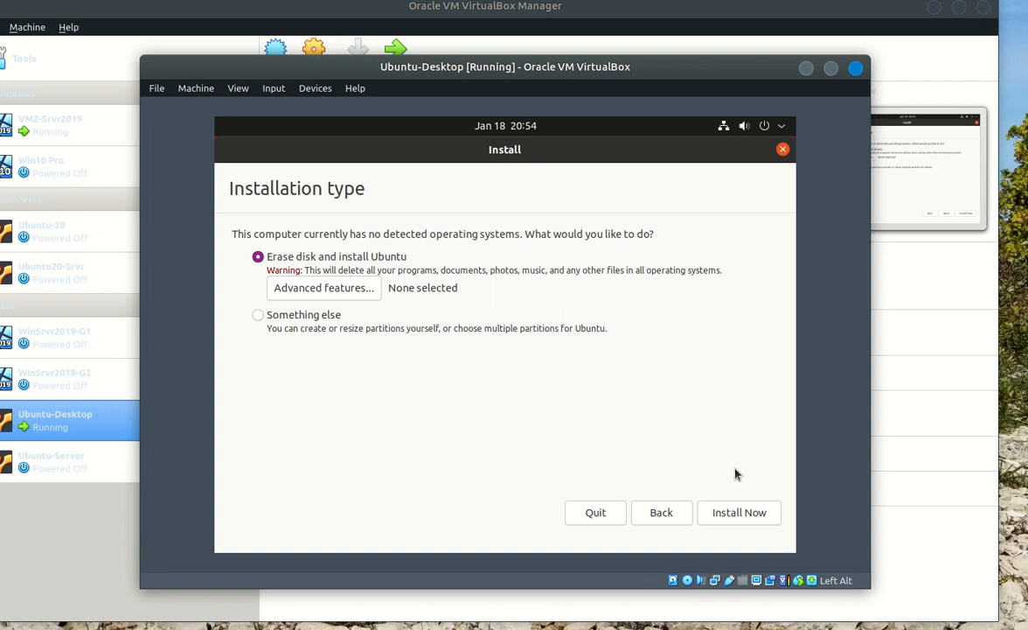
left_click(737, 515)
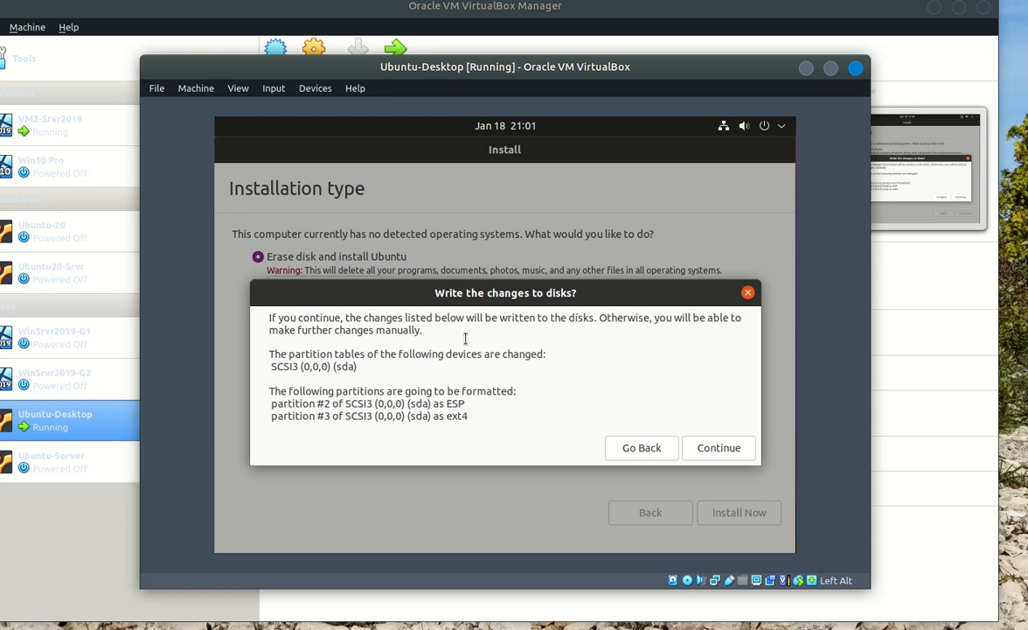
Confirm writing the sda partition changes (ESP and ext4) to disk
left_click(710, 449)
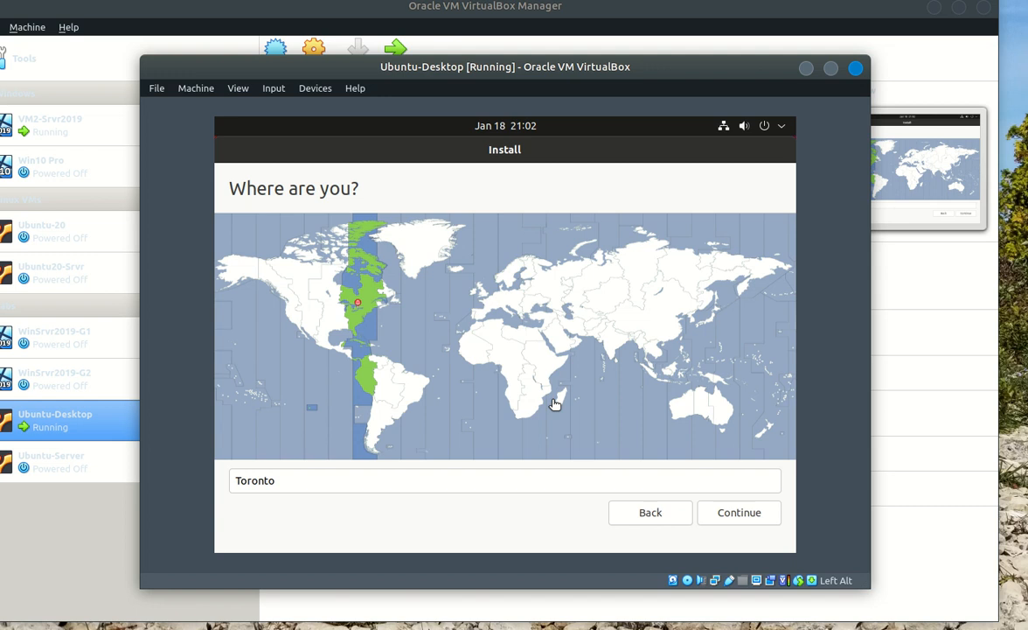
Accept Toronto as the location and continue
left_click(737, 514)
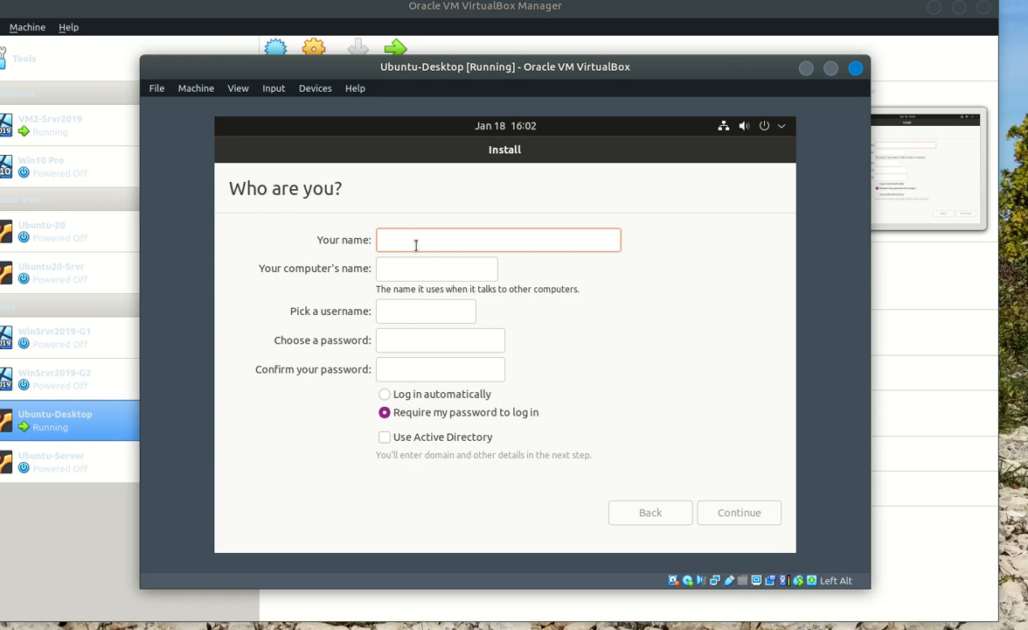
Enter the user's full name and replace the auto-filled computer name with Ubuntu21
type("Syed Hamid")
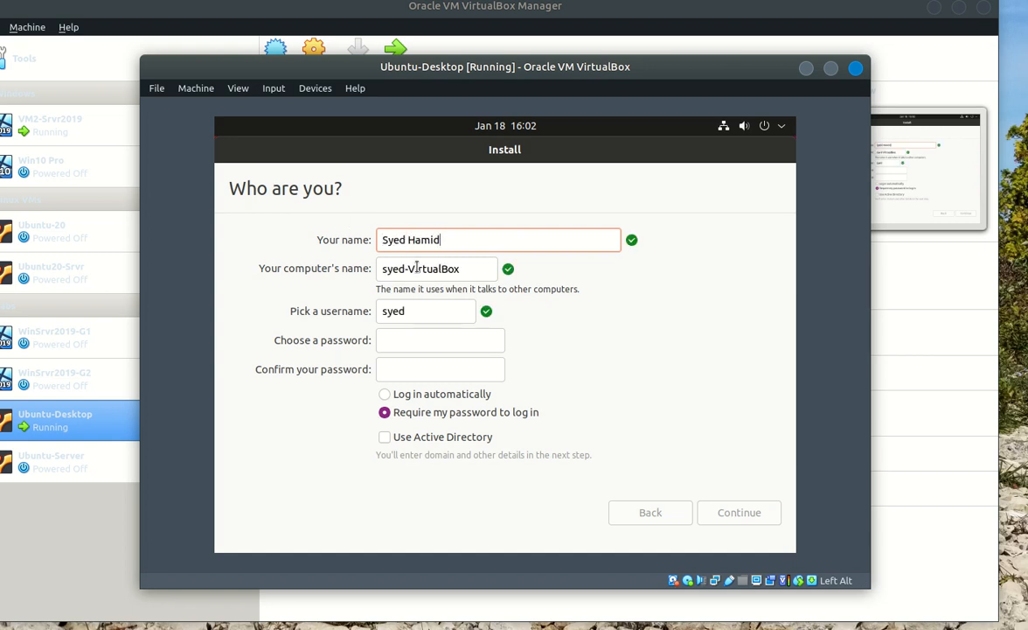
left_click_drag(473, 268, 379, 266)
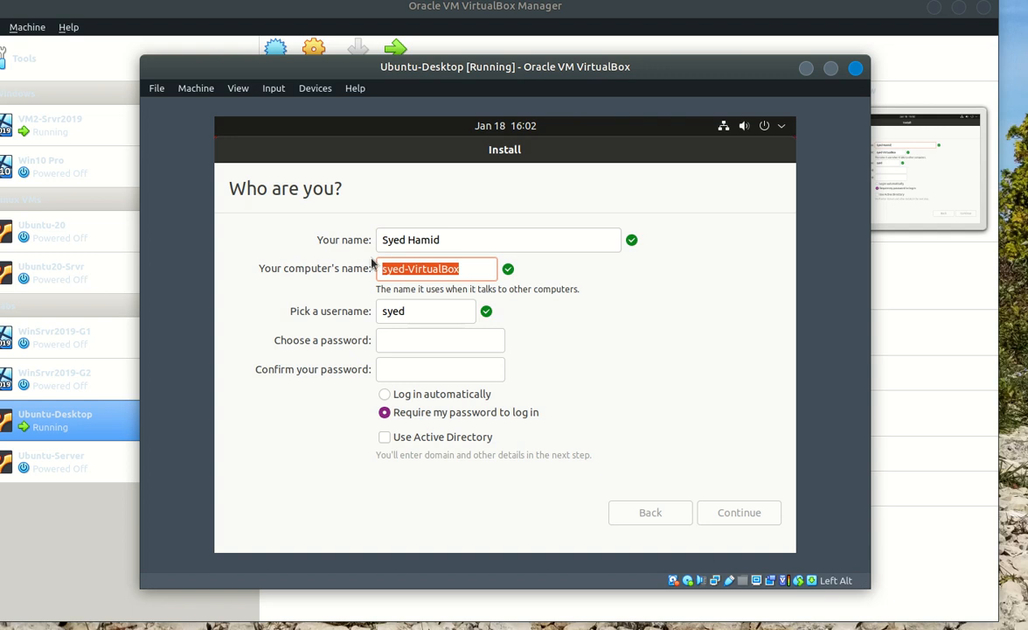
key("BackSpace")
type("Ubuntu")
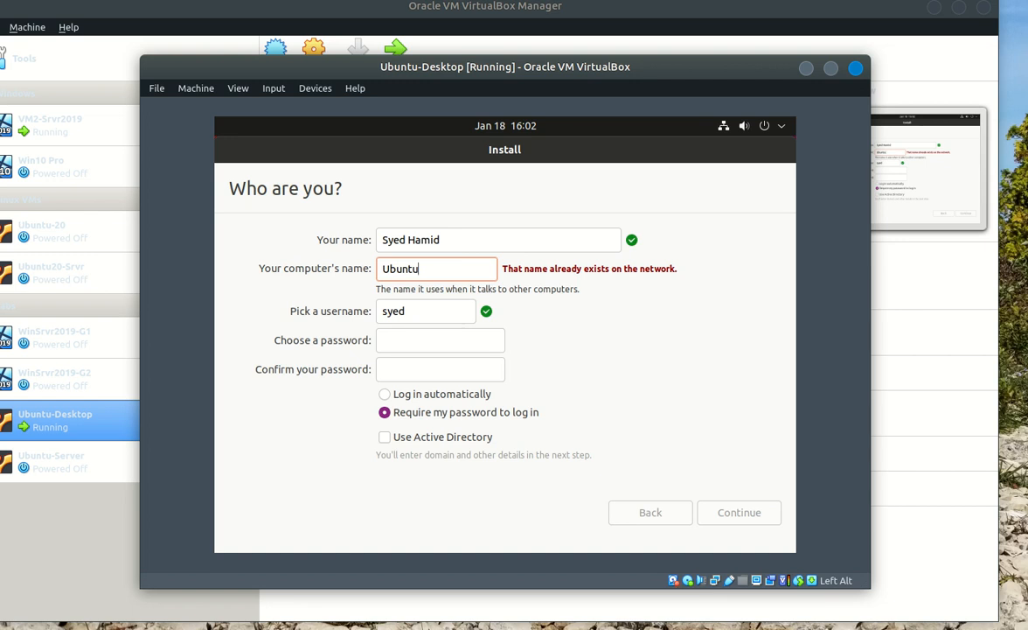
type("21")
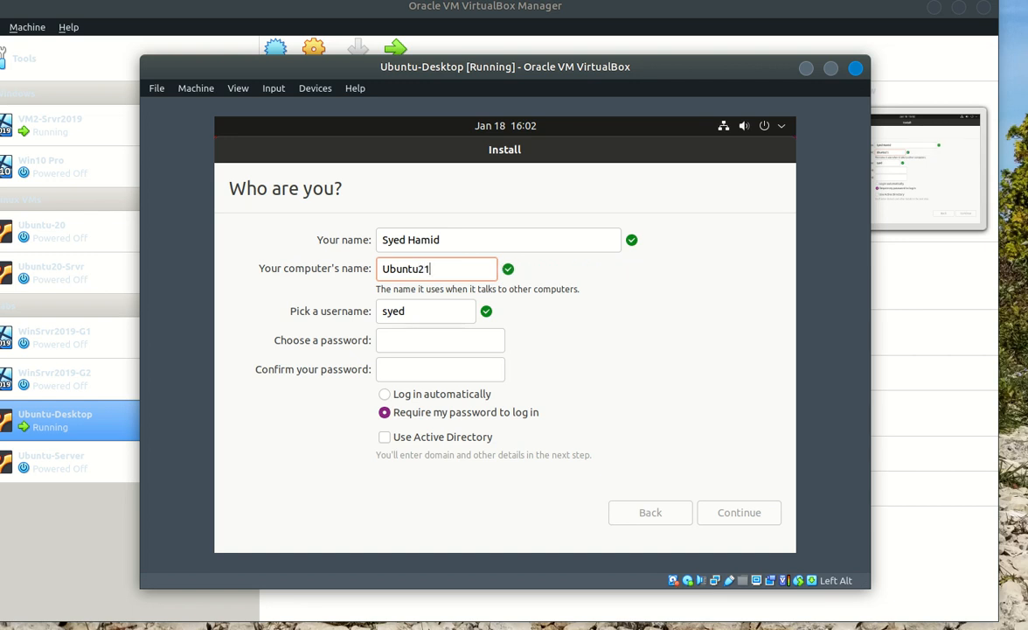
type("-")
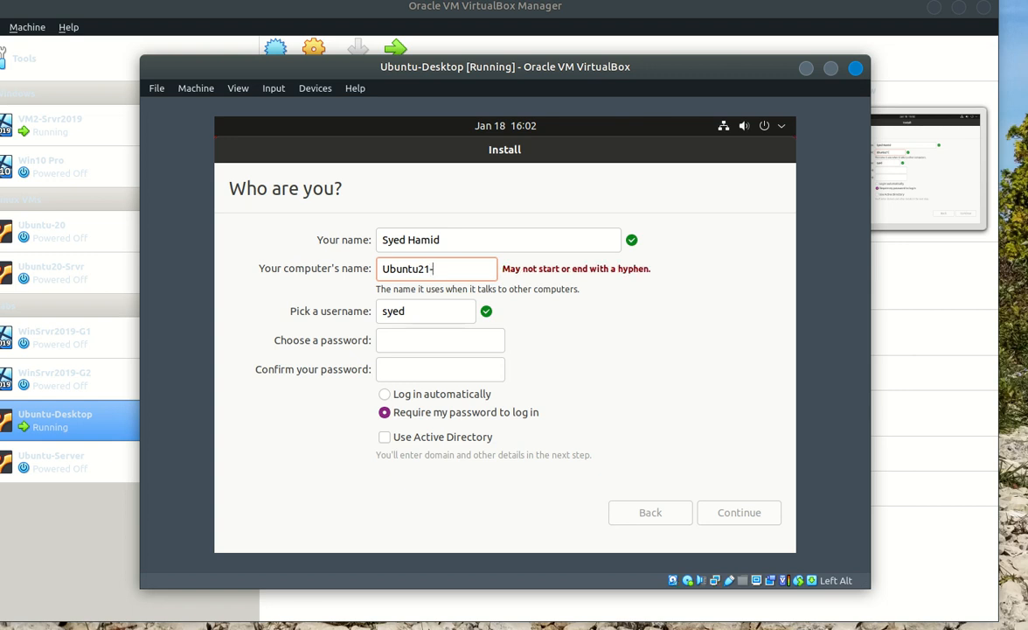
key("BackSpace")
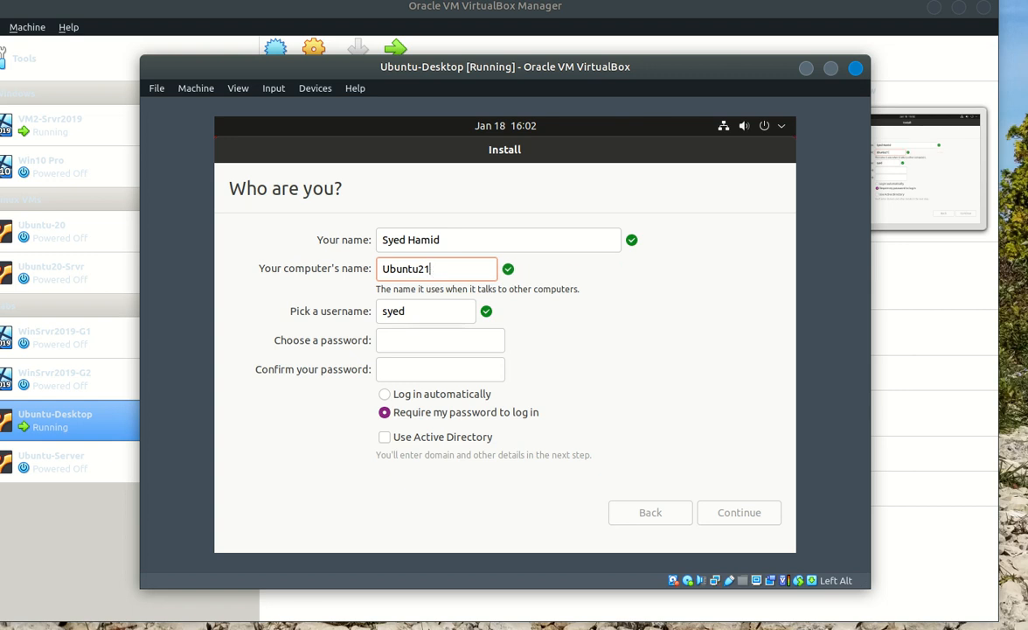
type("-")
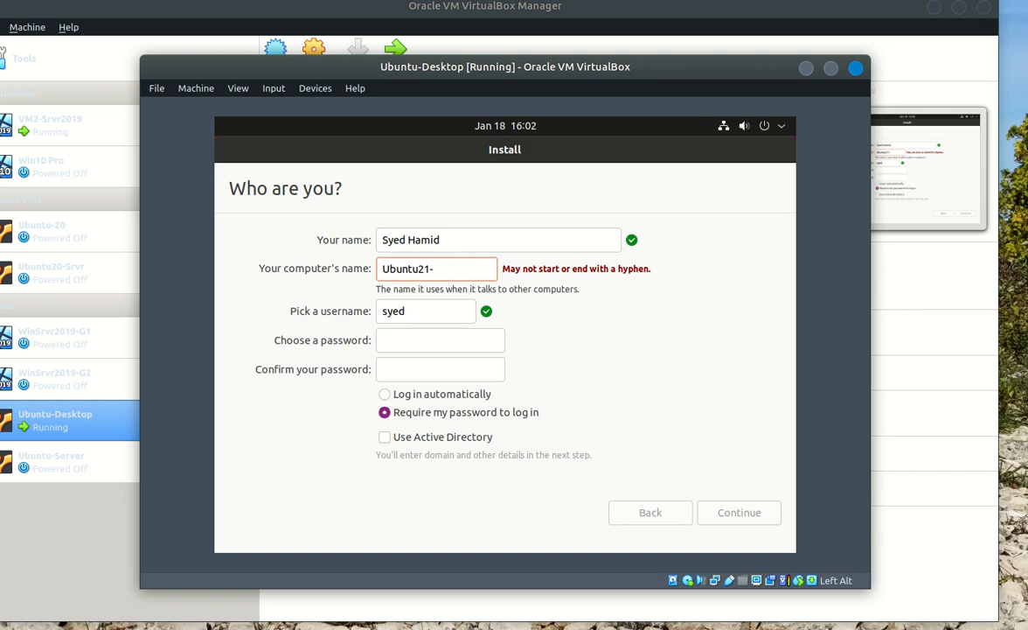
key("BackSpace")
Accept the username and enter the account password in both password fields
left_click(422, 309)
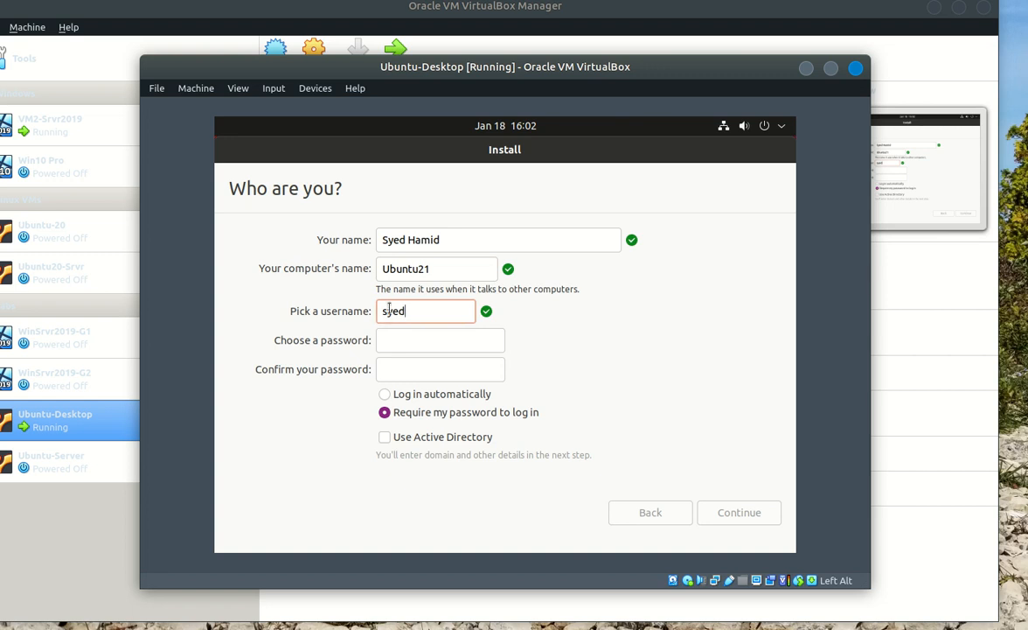
left_click(453, 342)
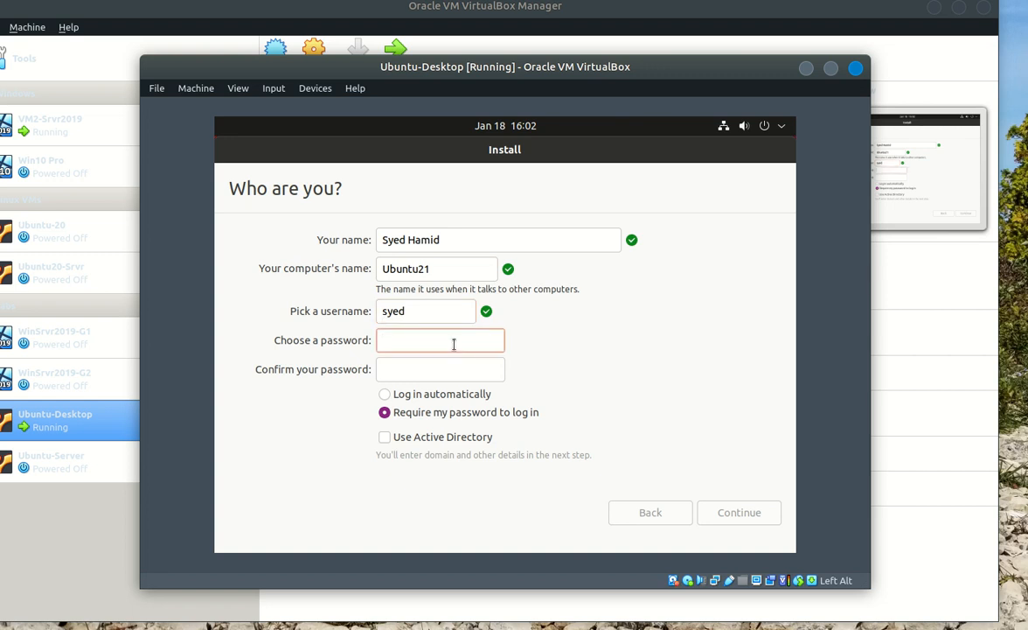
type("password1")
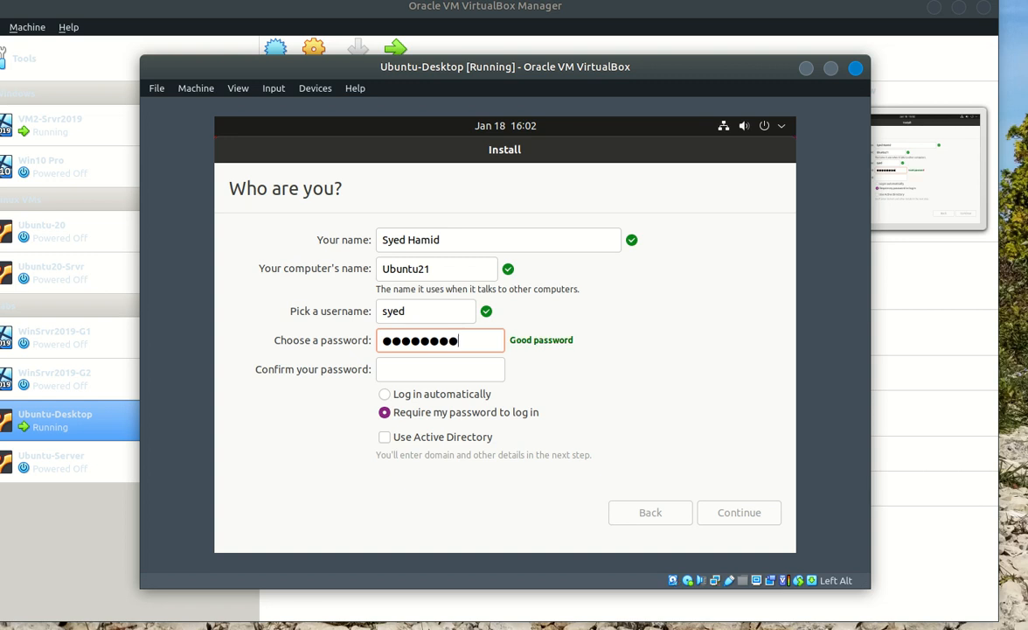
key("Tab")
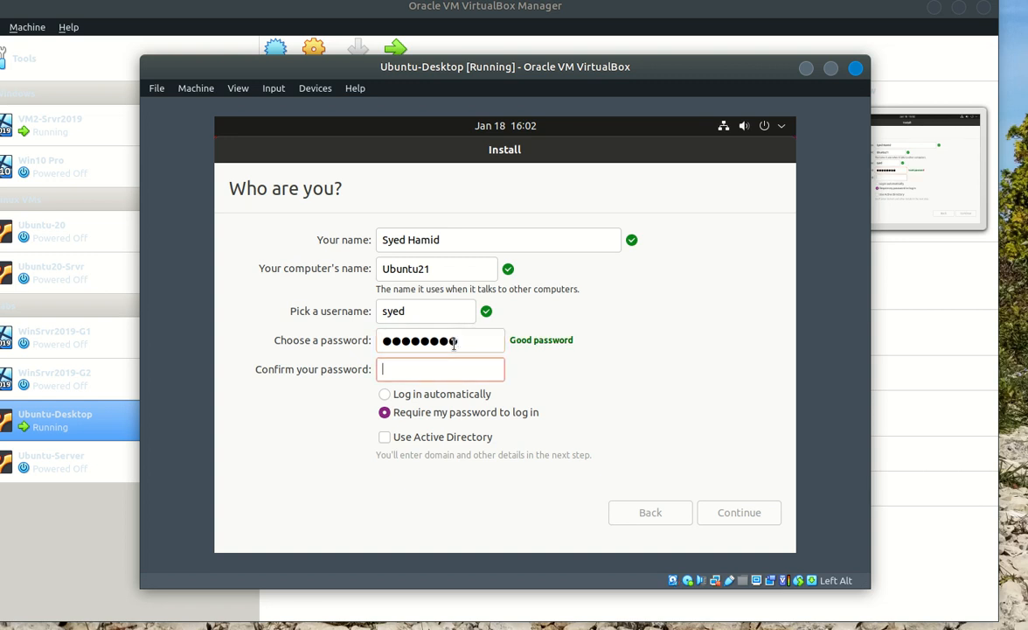
type("password1")
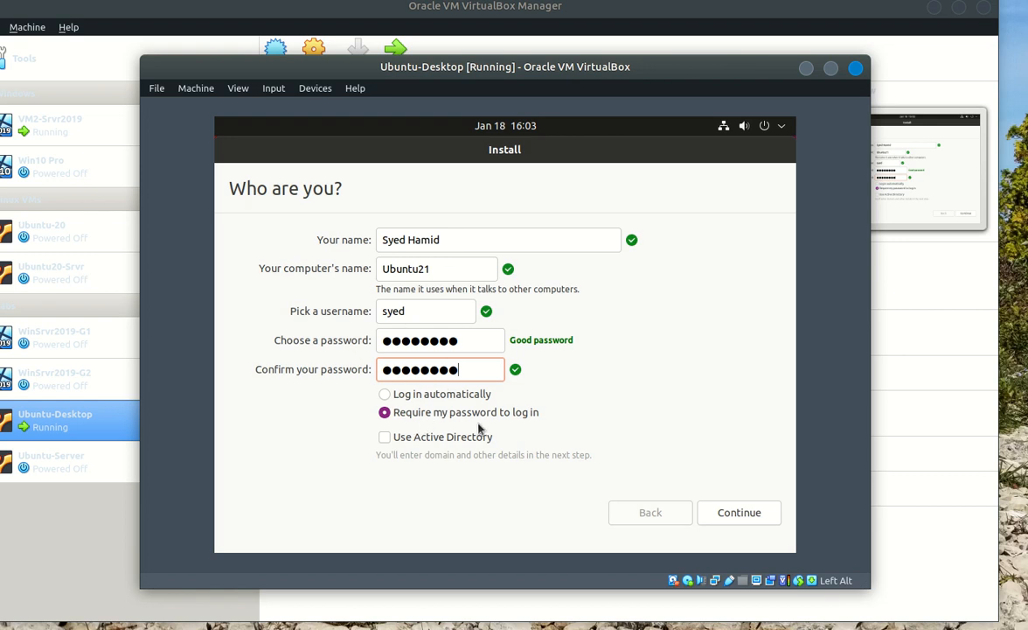
Submit the account details and wait for the Installation Complete restart prompt
left_click(742, 514)
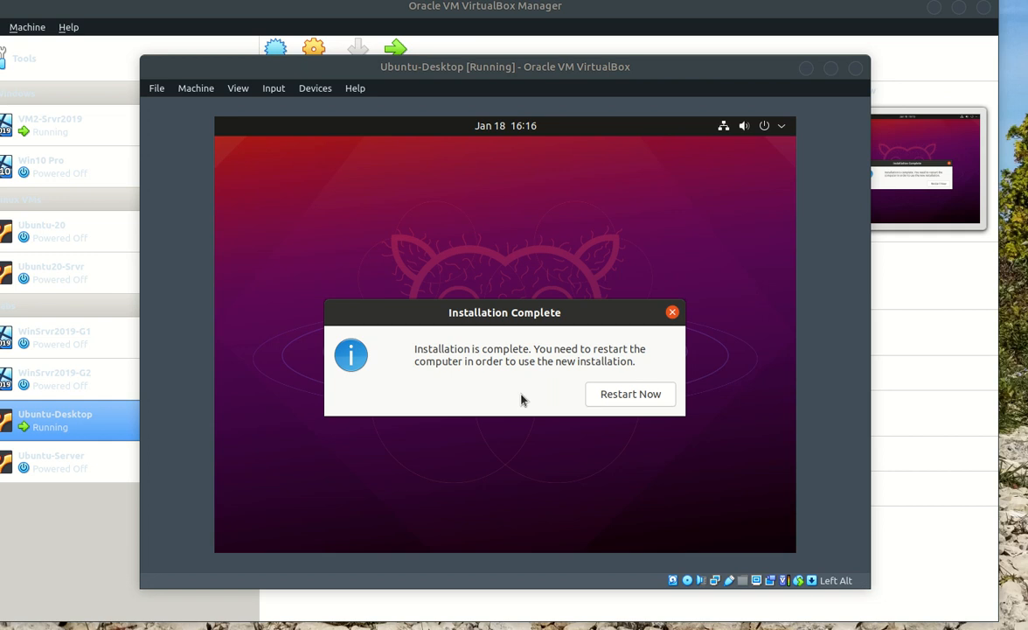
Choose Restart Now to reboot the freshly installed Ubuntu-Desktop VM
left_click(620, 396)
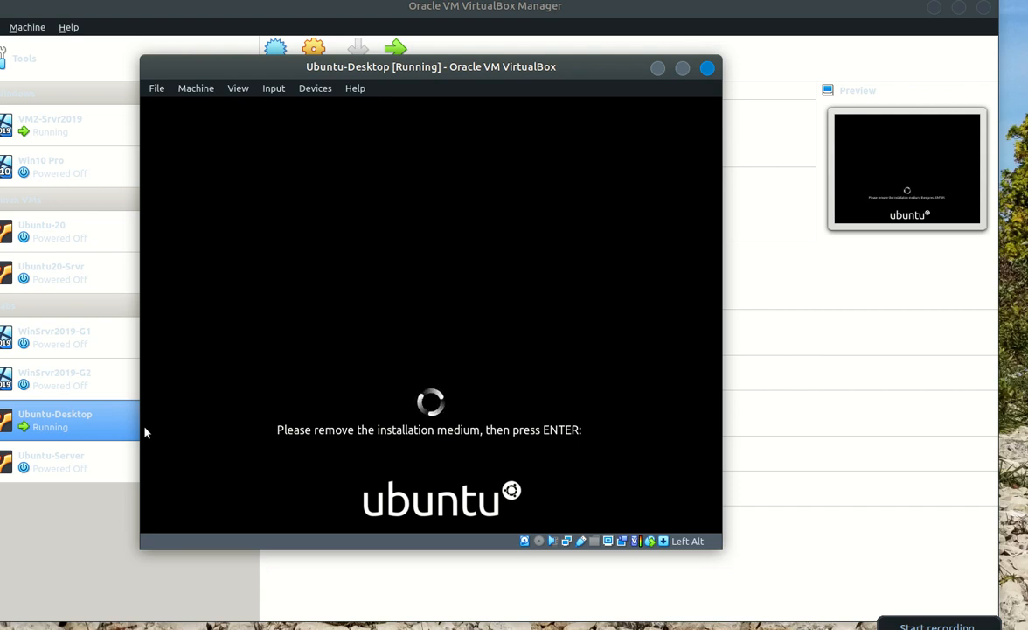
Confirm the IDE optical drive is Empty in Ubuntu-Desktop's Storage settings, then continue the guest's reboot
left_click(90, 428)
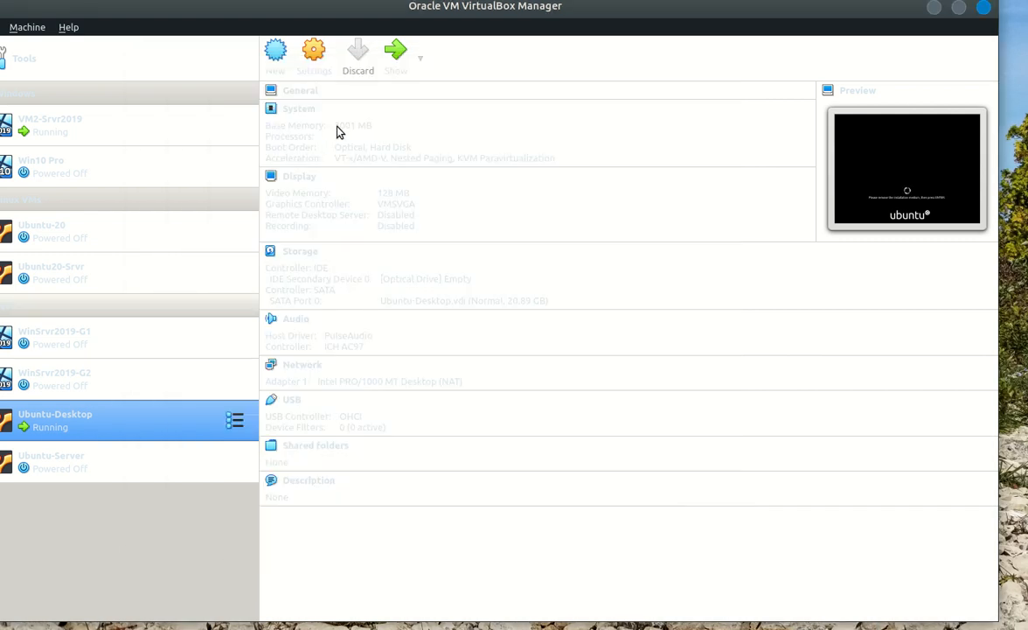
left_click(316, 56)
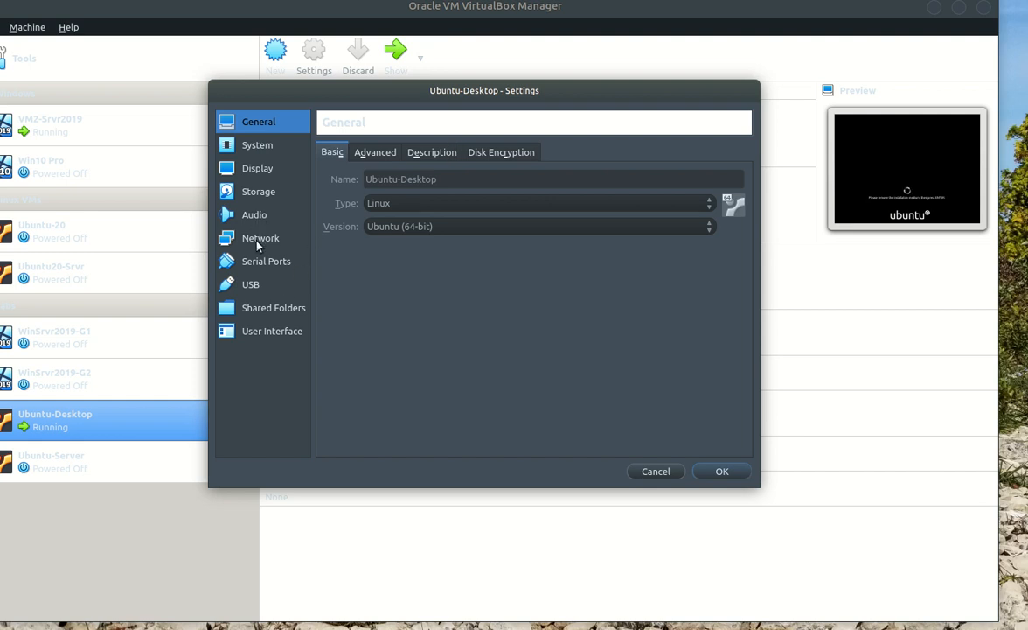
left_click(252, 195)
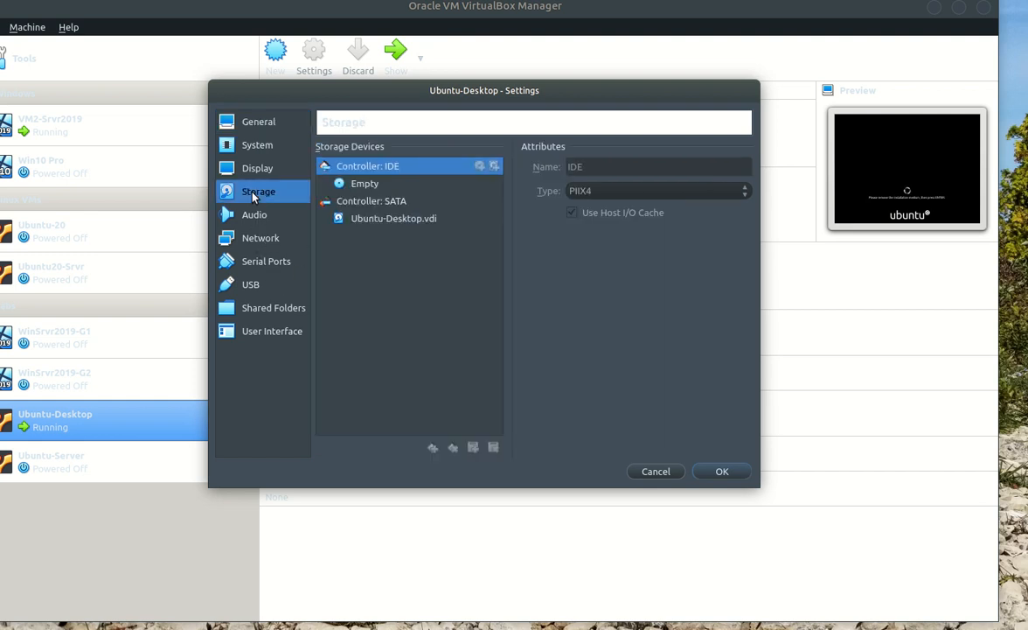
left_click(393, 187)
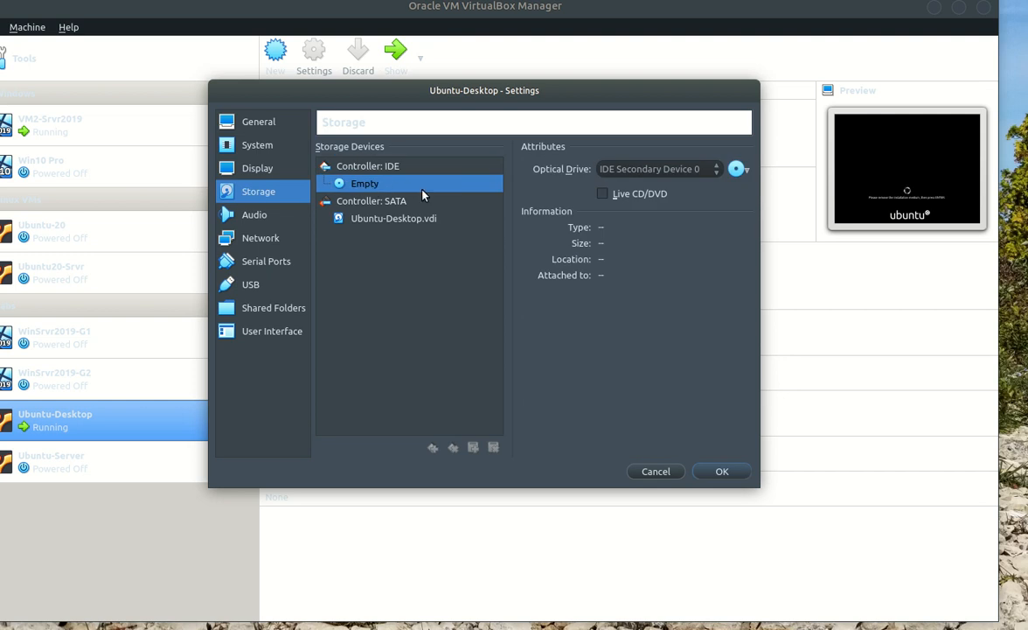
left_click(656, 471)
left_click(395, 52)
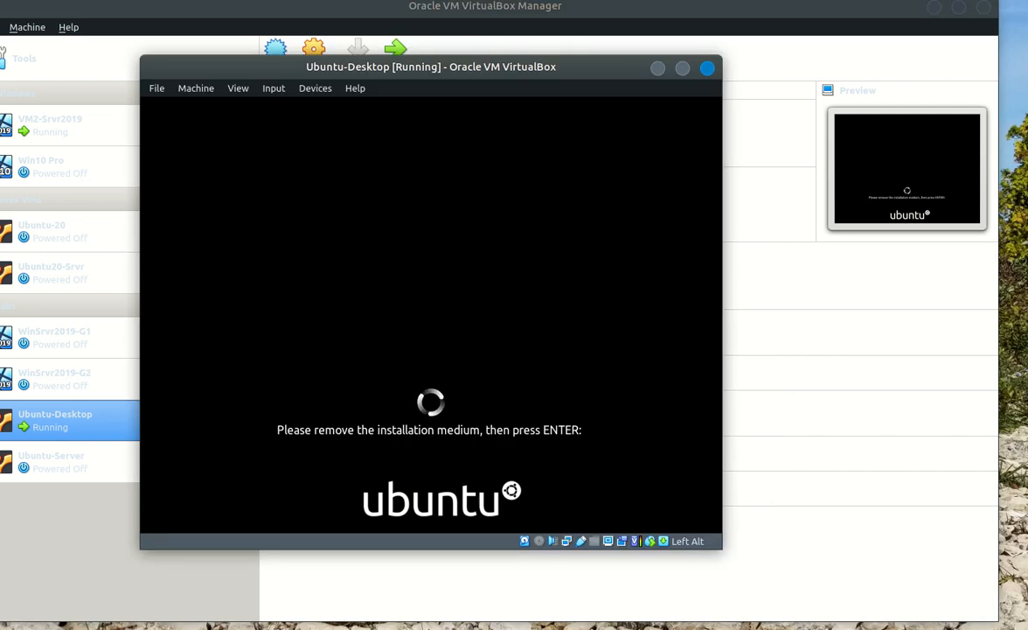
key("Return")
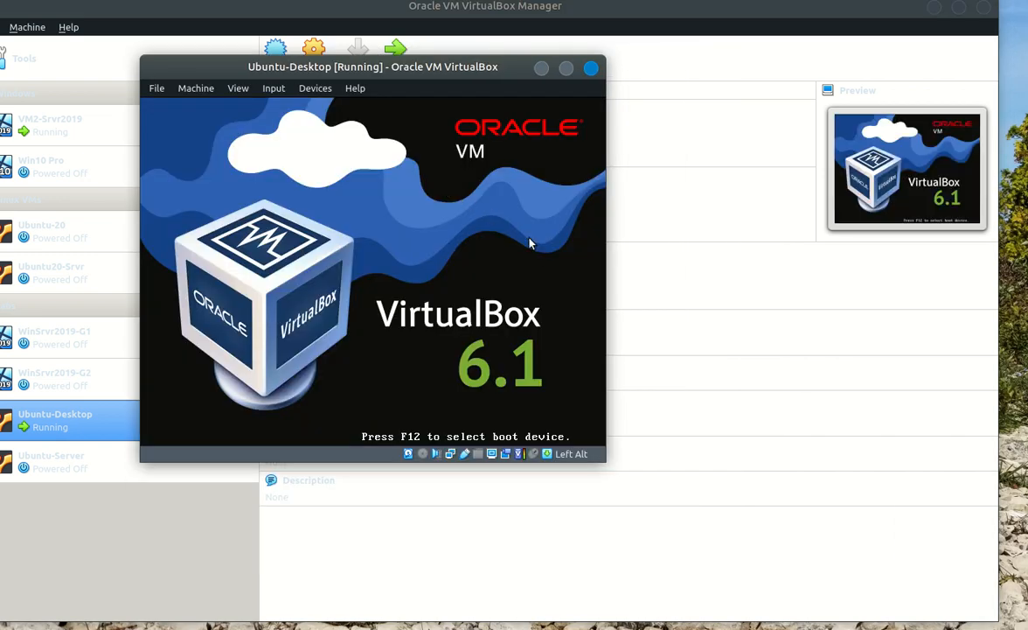